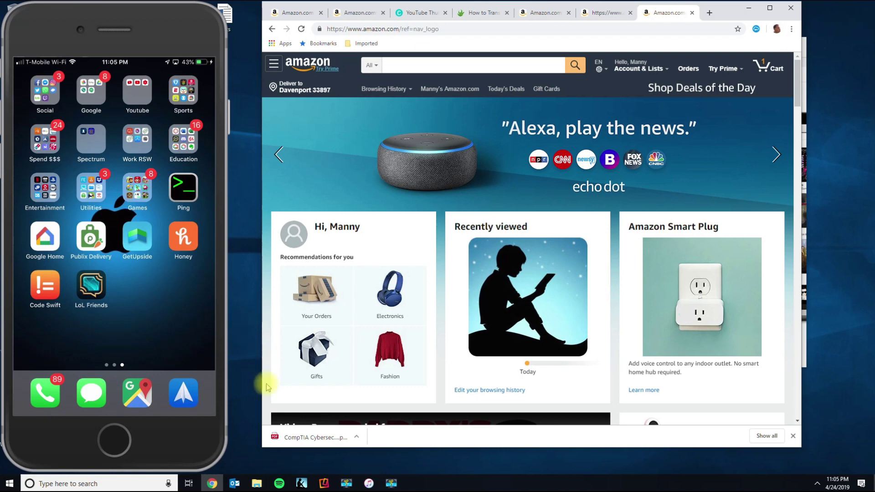
Bring iTunes forward, turn its volume down, reposition it, and open the iPhone 6s Plus Summary.
{"action": "mouse_move", "coordinate": [175, 458]}
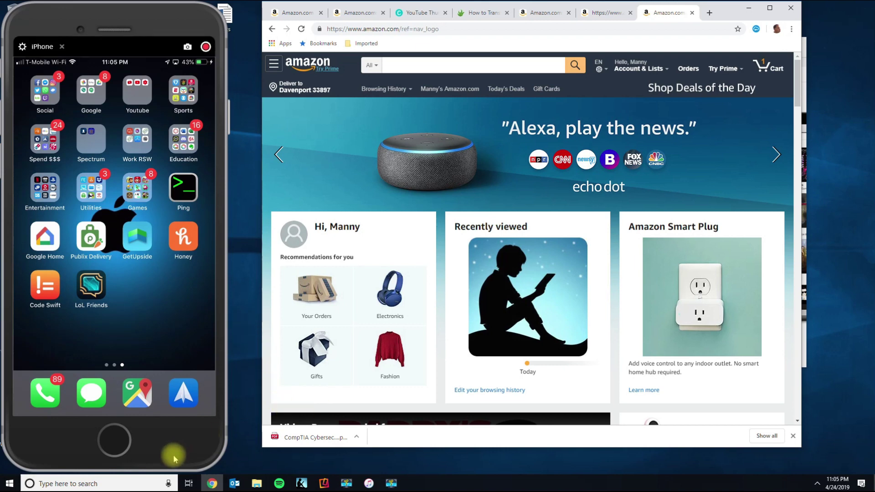
{"action": "left_click", "coordinate": [367, 484]}
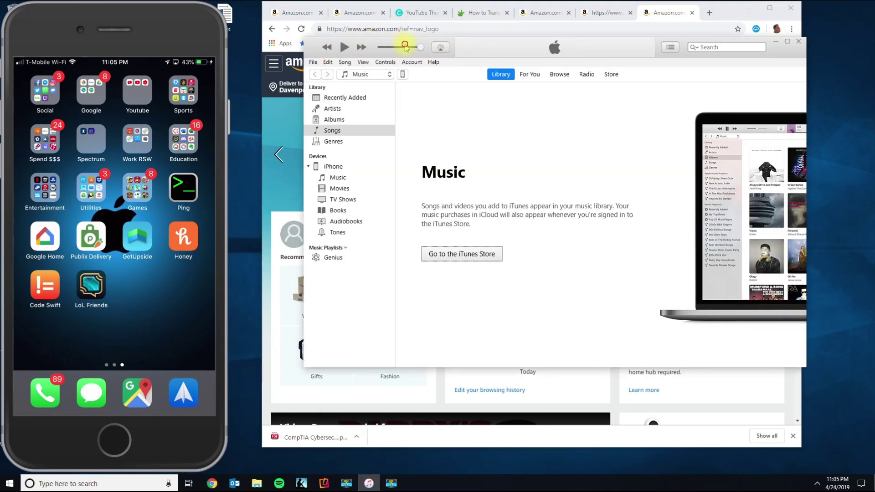
{"action": "mouse_move", "coordinate": [405, 47]}
{"action": "left_mouse_down"}
{"action": "mouse_move", "coordinate": [372, 48]}
{"action": "mouse_move", "coordinate": [393, 50]}
{"action": "left_mouse_up"}
{"action": "left_click_drag", "start_coordinate": [773, 54], "coordinate": [703, 67]}
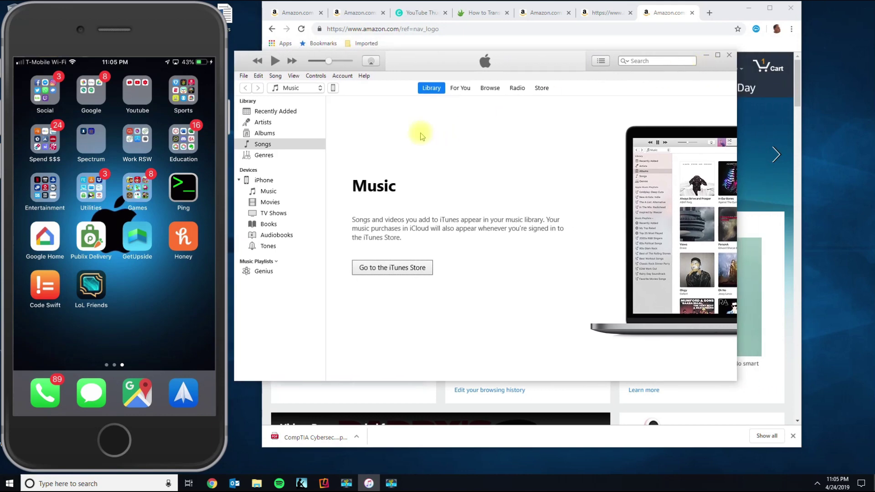
{"action": "left_click", "coordinate": [333, 89]}
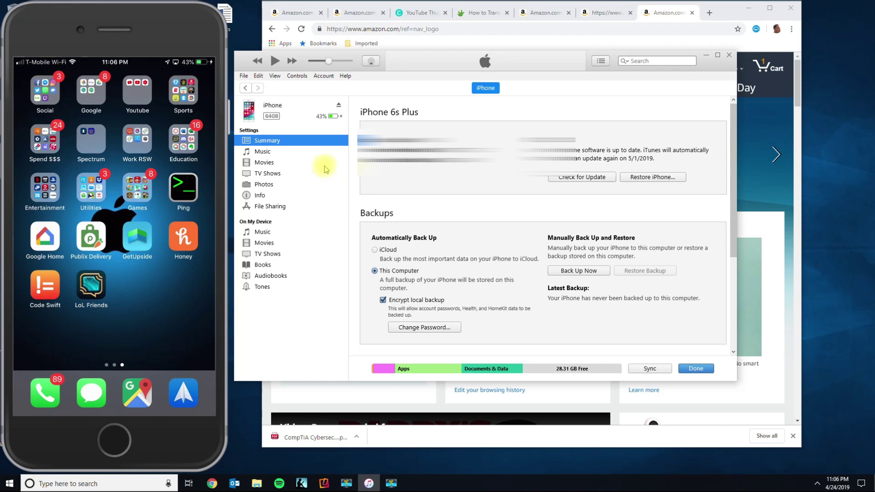
Show the Kindle app's File Sharing documents and start adding a new file.
{"action": "left_click", "coordinate": [263, 208]}
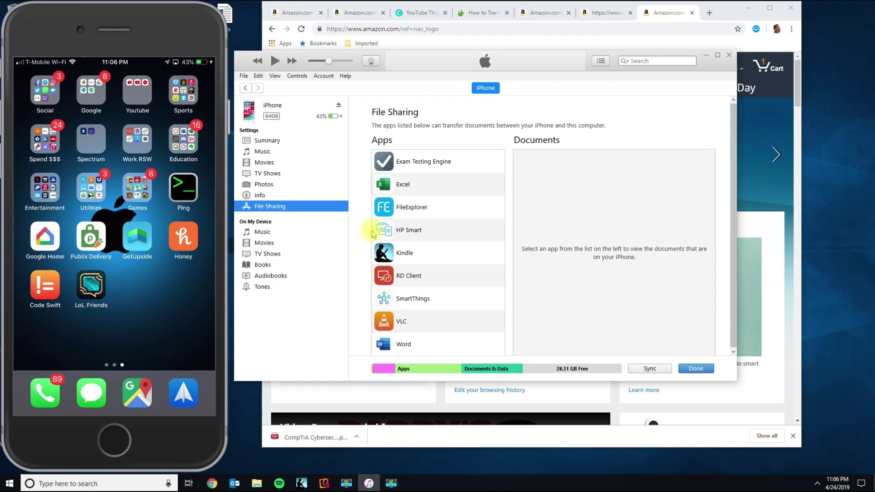
{"action": "left_click", "coordinate": [396, 253]}
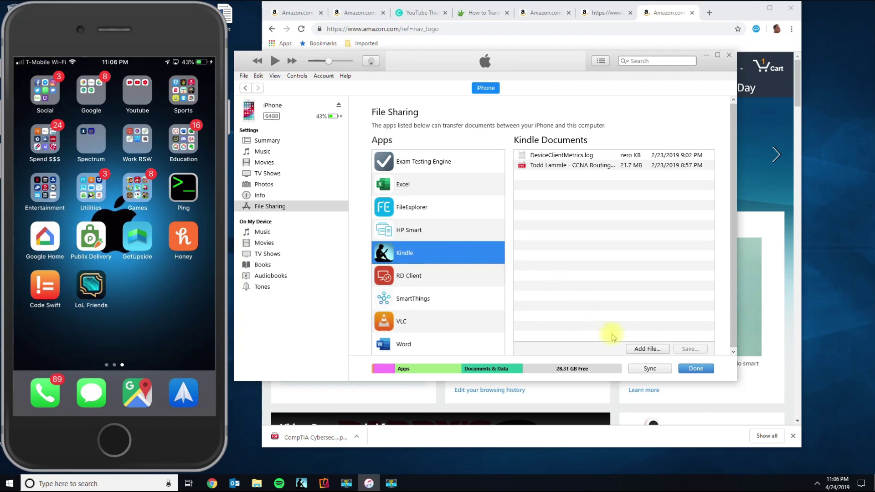
{"action": "left_click", "coordinate": [565, 165]}
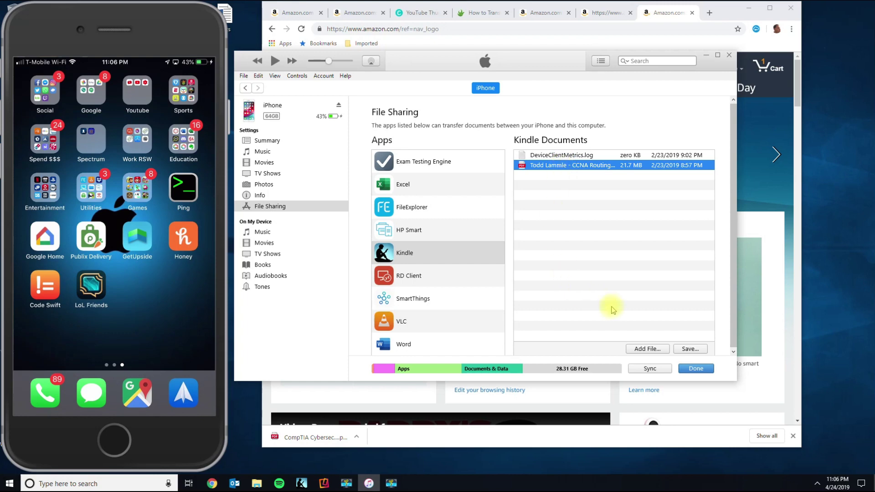
{"action": "left_click", "coordinate": [640, 350]}
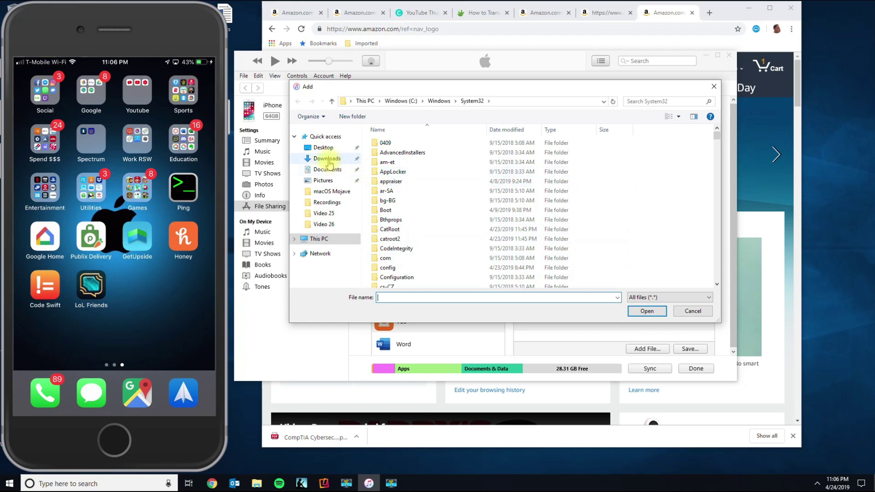
Add CSA+.pdf from the Desktop to Kindle's File Sharing documents and finish.
{"action": "left_click", "coordinate": [320, 147]}
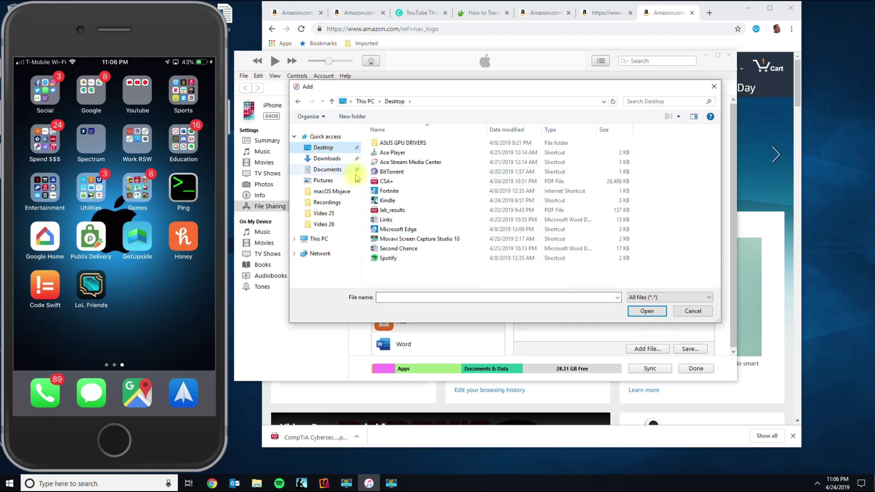
{"action": "left_click", "coordinate": [386, 182]}
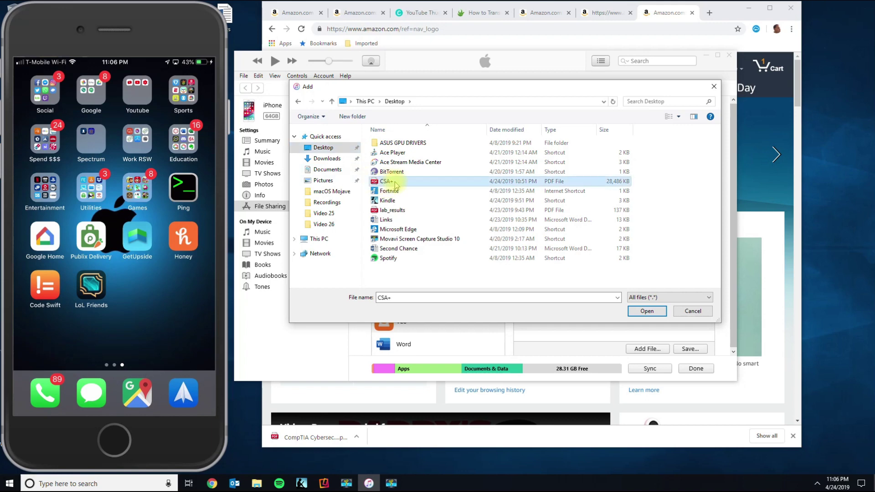
{"action": "left_click", "coordinate": [646, 310]}
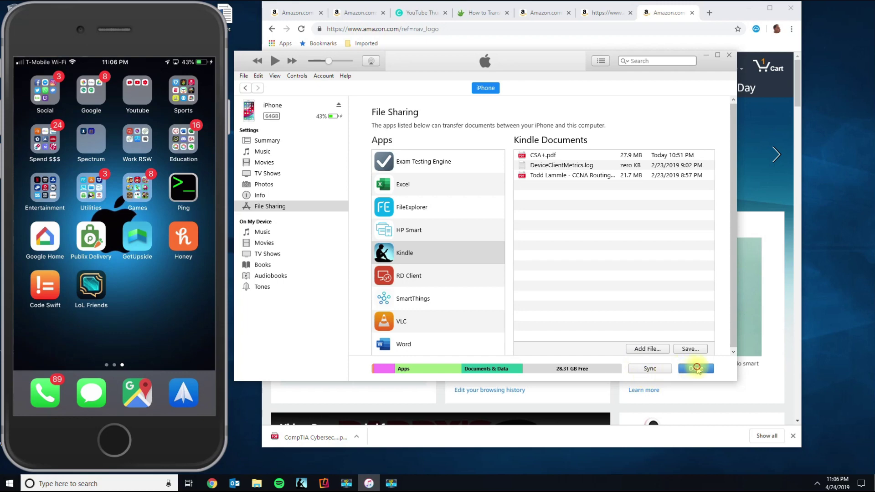
{"action": "left_click", "coordinate": [696, 368]}
Sync the iPhone, dismissing the Copy Voice Memos prompt, so CSA+ reaches the Kindle library.
{"action": "left_click", "coordinate": [649, 367]}
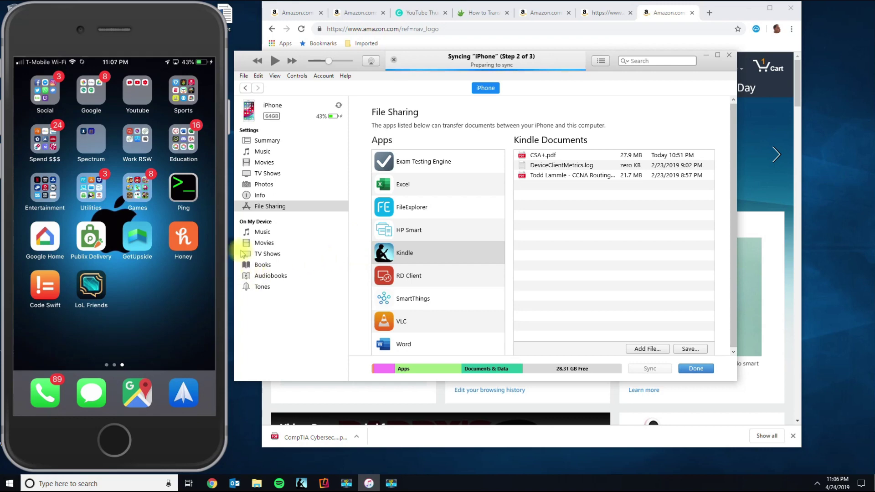
{"action": "mouse_move", "coordinate": [175, 291]}
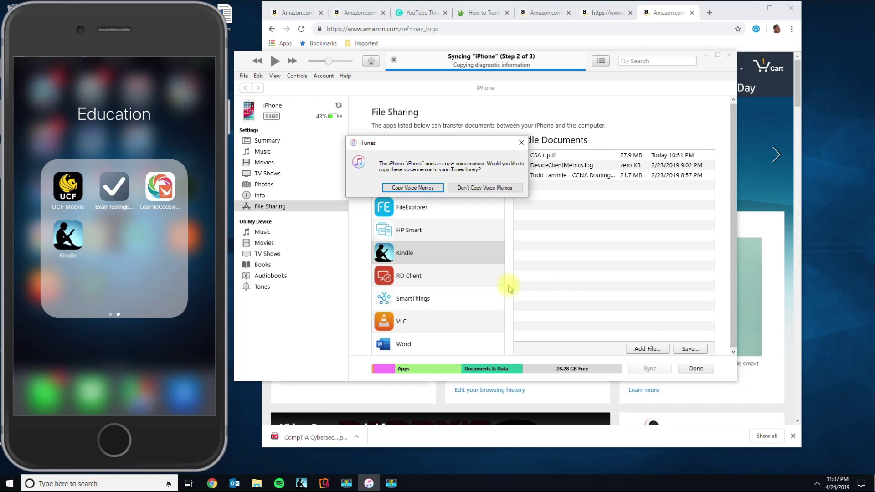
{"action": "left_click", "coordinate": [522, 143]}
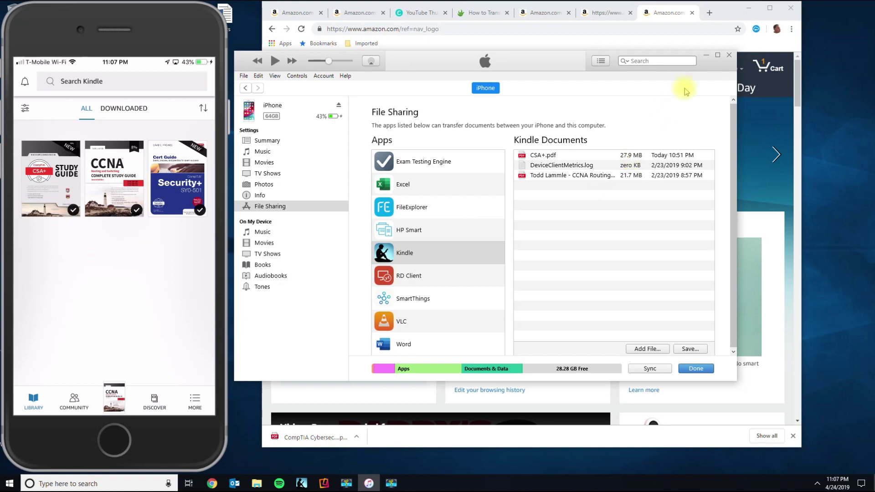
Minimize iTunes and open Amazon's Your Content and Devices page on the Devices view.
{"action": "left_click", "coordinate": [705, 55]}
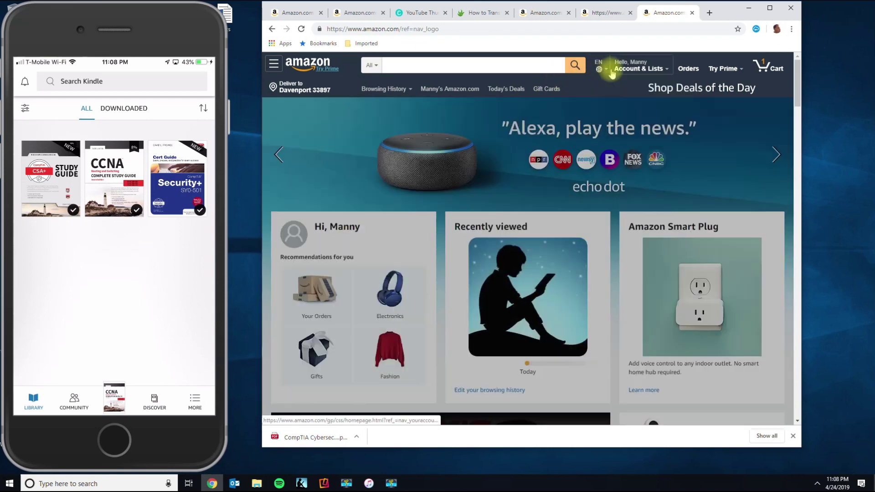
{"action": "mouse_move", "coordinate": [647, 68]}
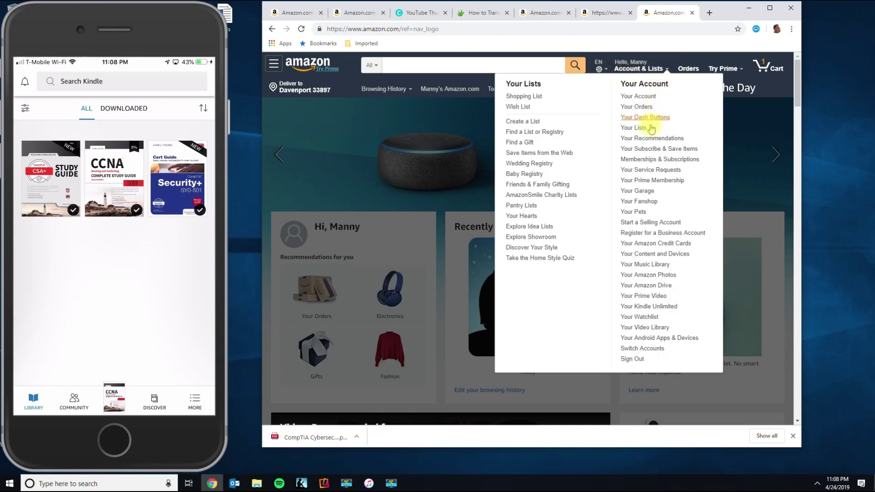
{"action": "left_click", "coordinate": [655, 254]}
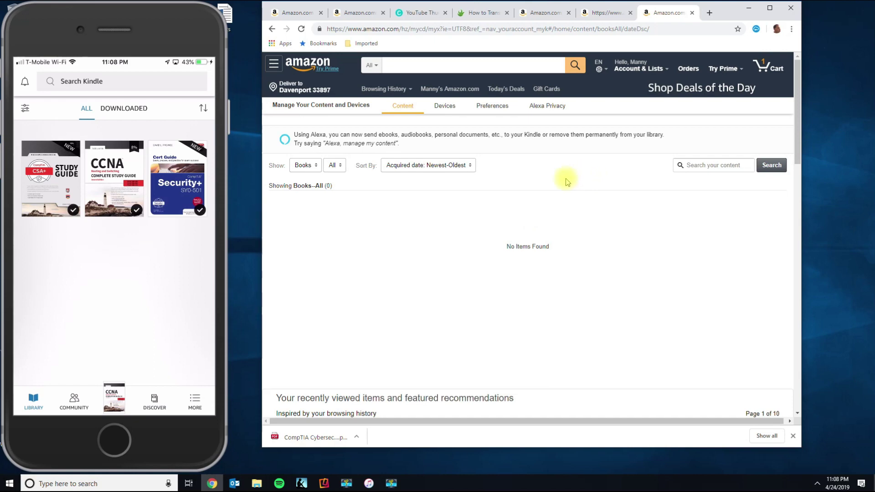
{"action": "left_click", "coordinate": [444, 105]}
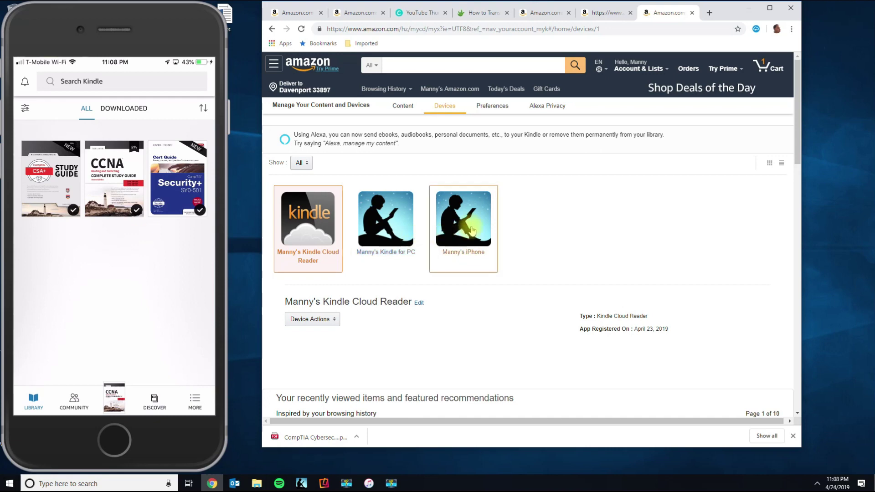
On the Settings page, expand Personal Document Settings to reveal the iPhone's Send-to-Kindle address.
{"action": "left_click", "coordinate": [502, 111]}
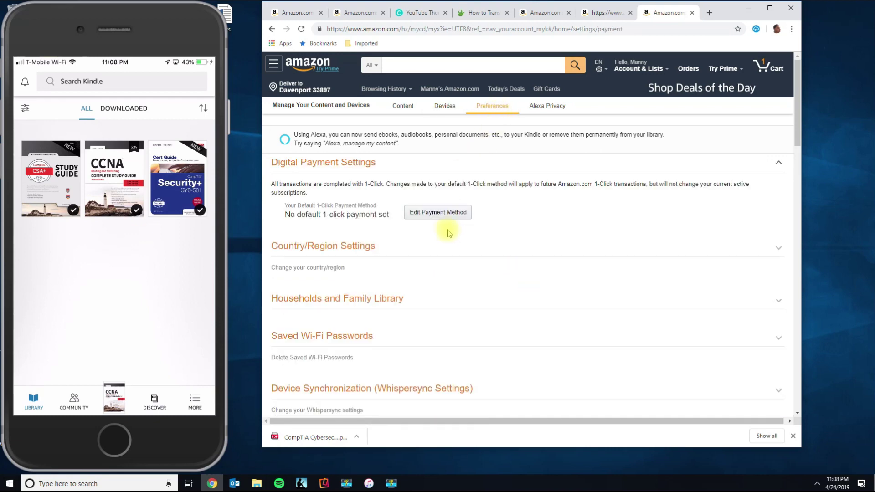
{"action": "scroll", "coordinate": [449, 231], "scroll_direction": "down", "scroll_amount": 4}
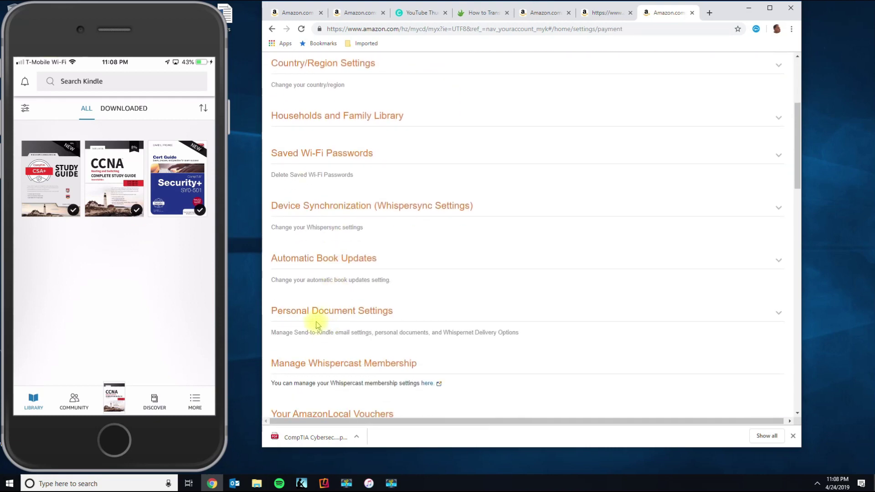
{"action": "left_click", "coordinate": [315, 315]}
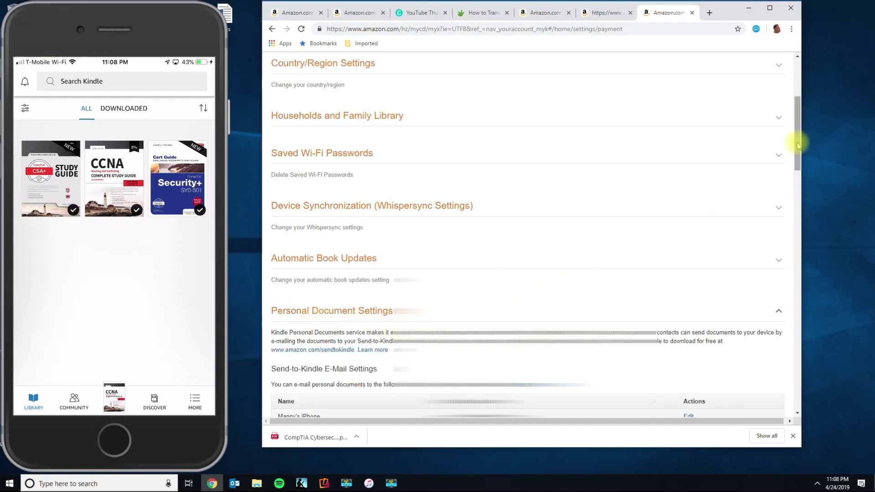
{"action": "scroll", "coordinate": [588, 255], "scroll_direction": "down", "scroll_amount": 4}
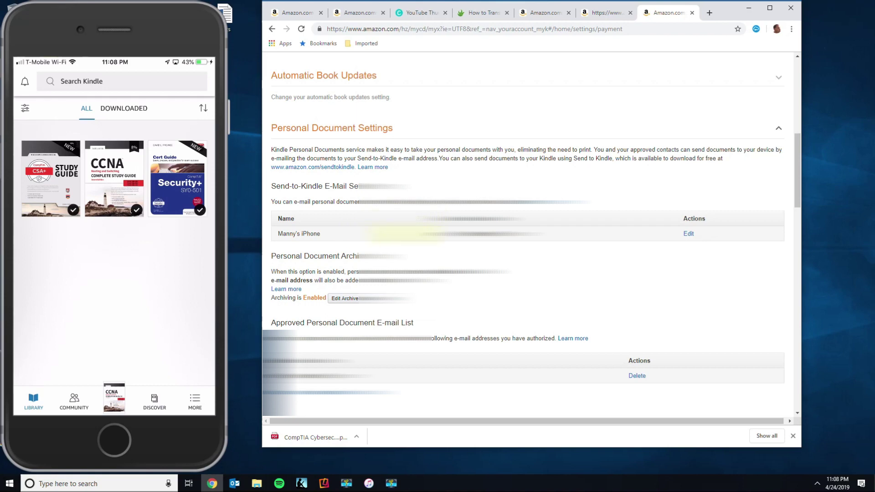
{"action": "left_click_drag", "start_coordinate": [424, 219], "coordinate": [399, 234]}
{"action": "left_click", "coordinate": [521, 232]}
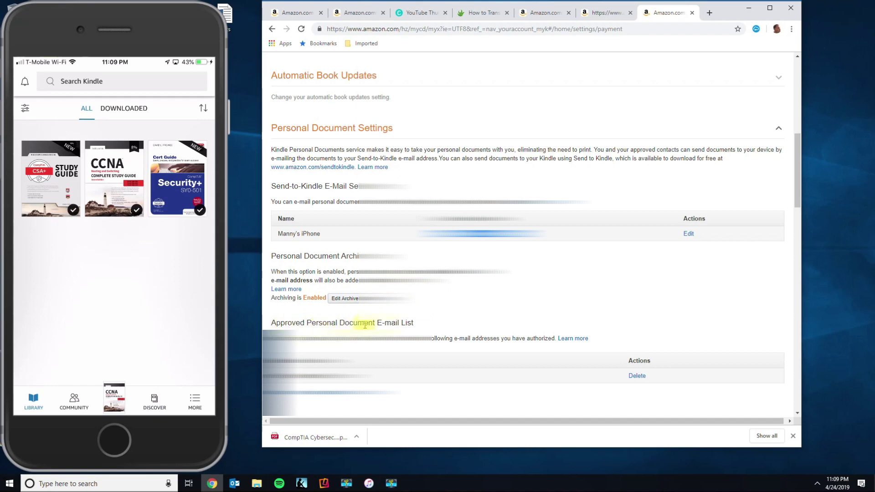
{"action": "scroll", "coordinate": [409, 325], "scroll_direction": "down", "scroll_amount": 1}
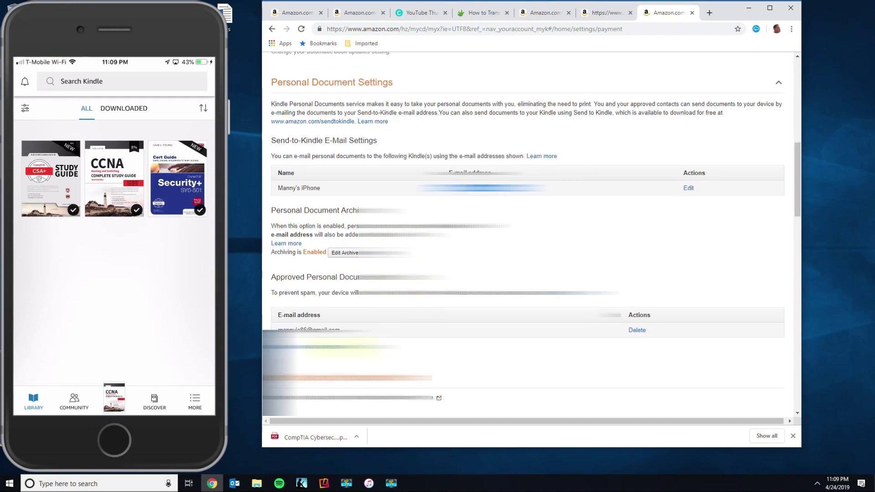
{"action": "left_click_drag", "start_coordinate": [342, 326], "coordinate": [284, 328]}
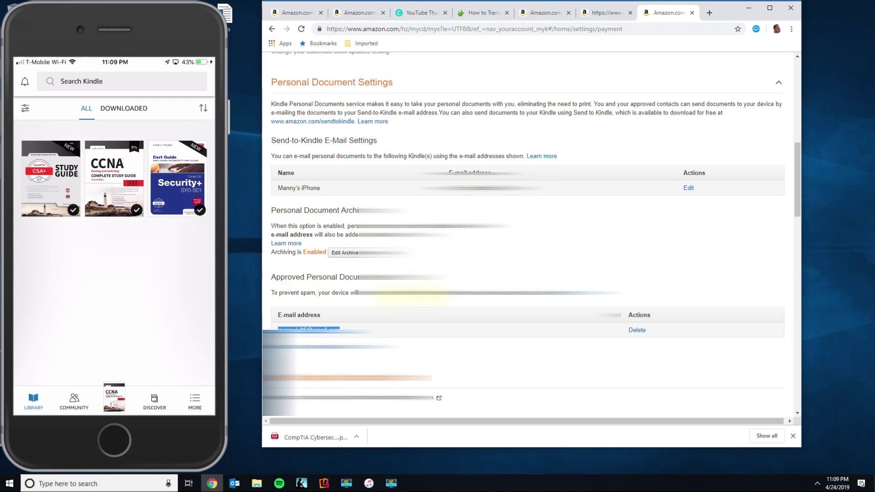
{"action": "left_click", "coordinate": [357, 327]}
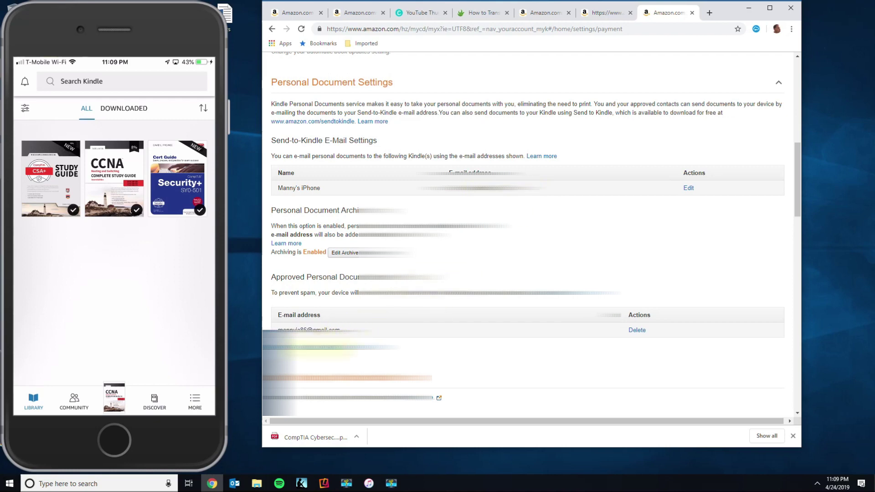
{"action": "left_click", "coordinate": [328, 347]}
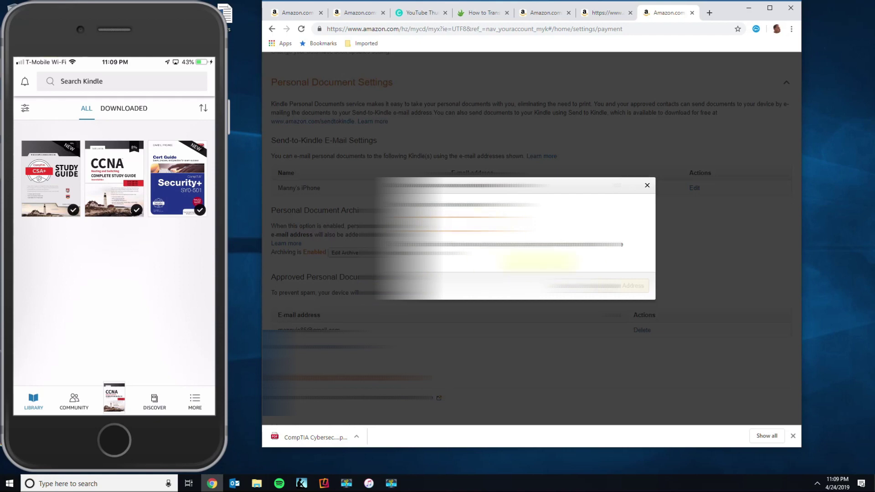
{"action": "left_click", "coordinate": [360, 339]}
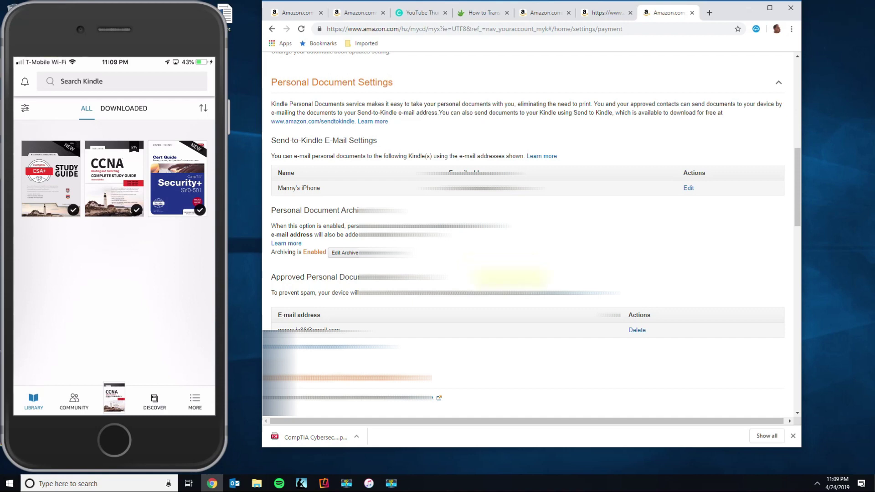
Open Gmail in a new browser tab.
{"action": "left_click", "coordinate": [710, 14]}
{"action": "type", "text": "gmail.com"}
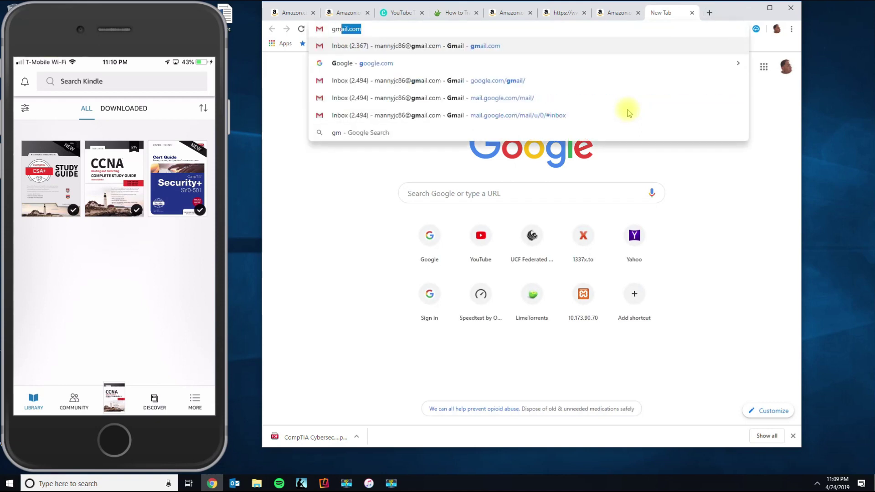
{"action": "key", "text": "Return"}
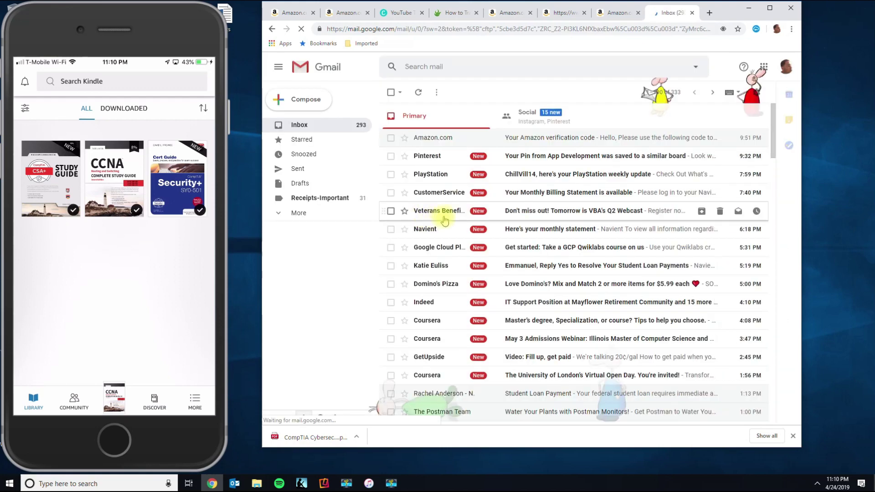
Compose a new message addressed to the Send-to-Kindle e-mail address.
{"action": "left_click", "coordinate": [302, 99]}
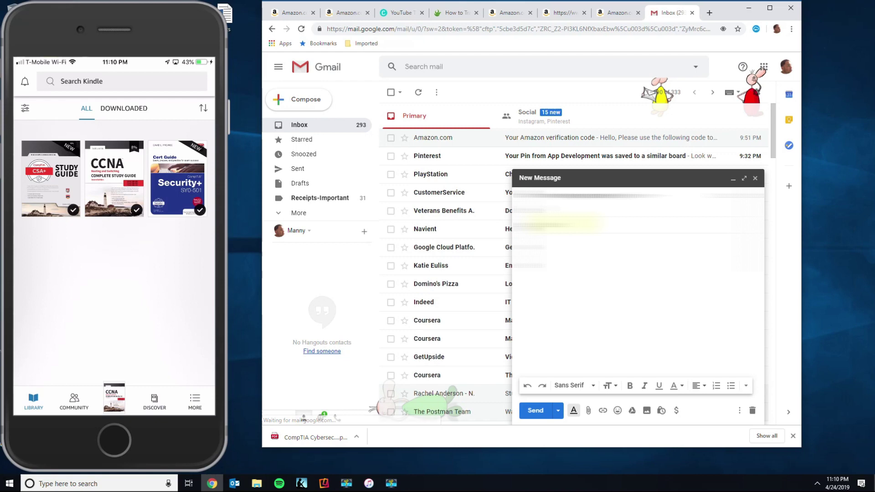
{"action": "type", "text": "mawerner"}
{"action": "key", "text": "Return"}
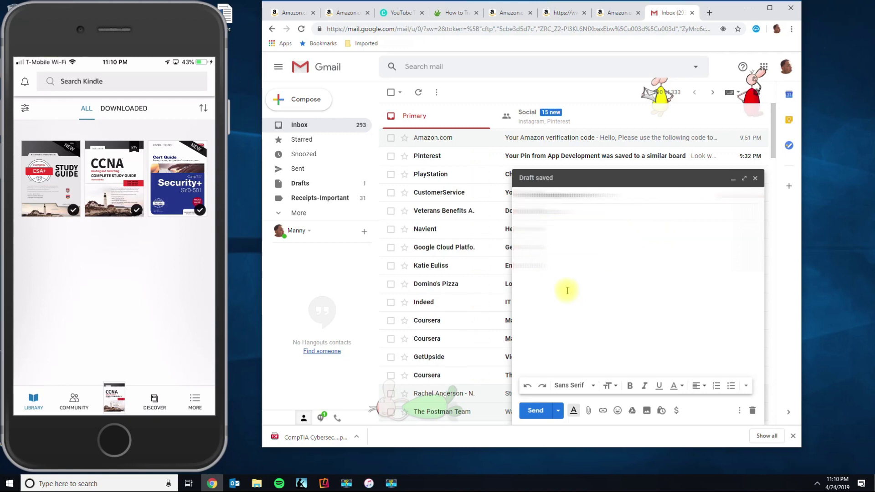
Attach CSA+.pdf from the Desktop, accepting its upload as a Google Drive link.
{"action": "left_click", "coordinate": [588, 412]}
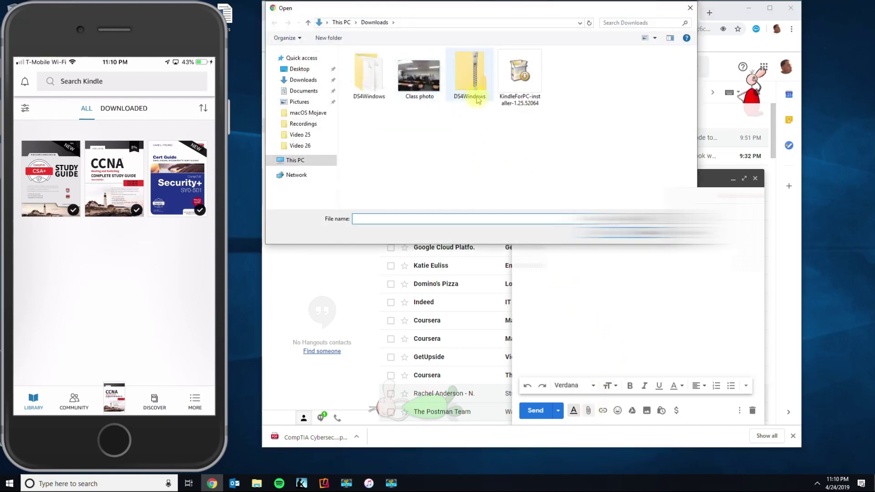
{"action": "left_click", "coordinate": [294, 69]}
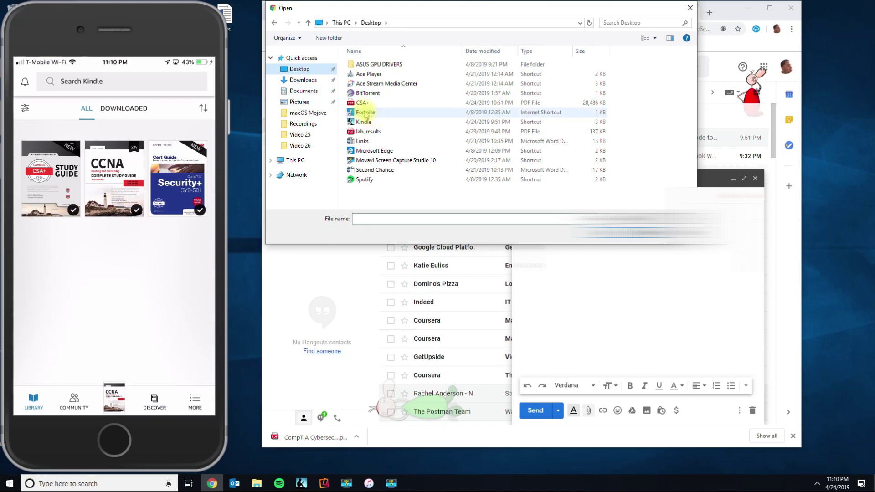
{"action": "double_click", "coordinate": [357, 104]}
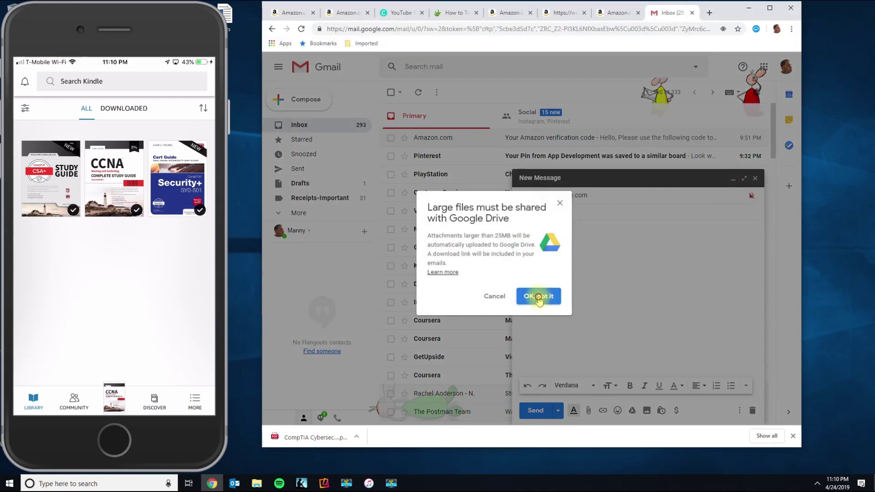
{"action": "left_click", "coordinate": [539, 296]}
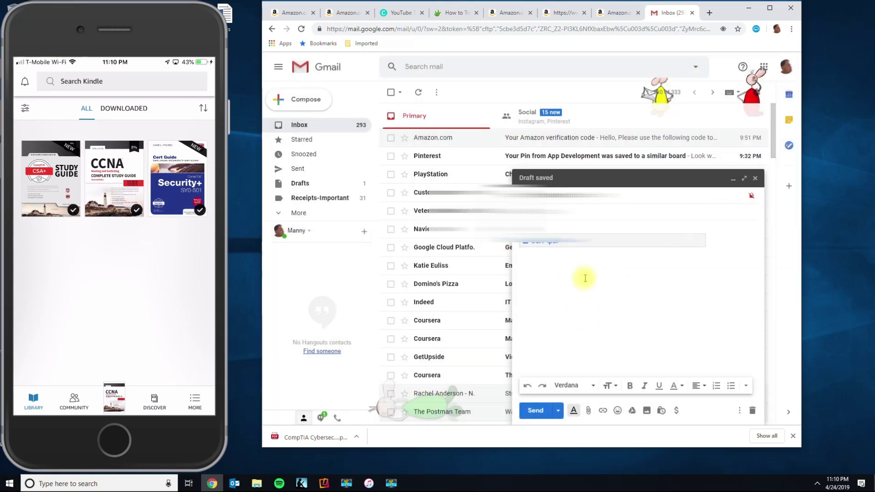
Send the message, granting the recipient link access to the Drive file.
{"action": "left_click", "coordinate": [538, 412]}
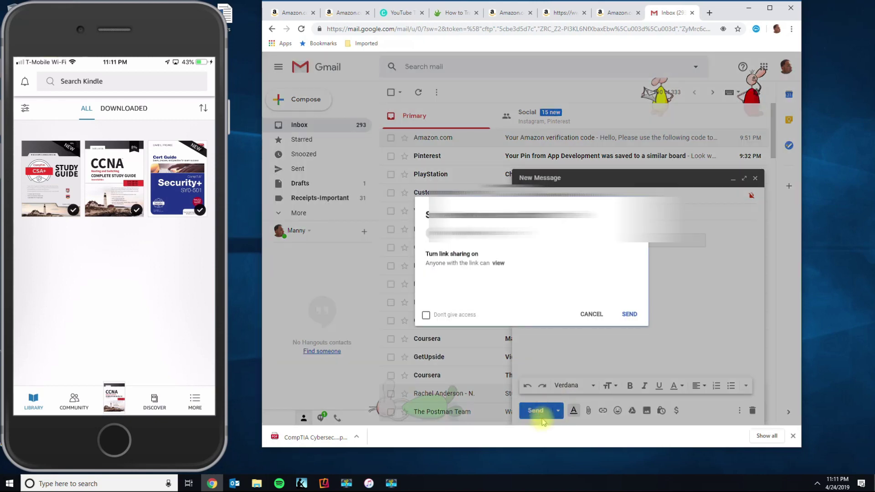
{"action": "left_click", "coordinate": [628, 314]}
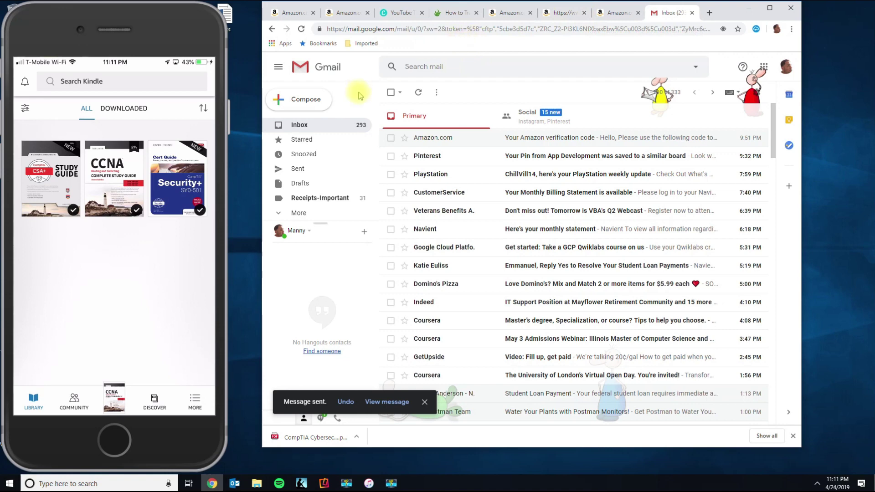
Switch through the Amazon tabs to the Get the free Kindle app page, scrolled to the top.
{"action": "left_click", "coordinate": [508, 13]}
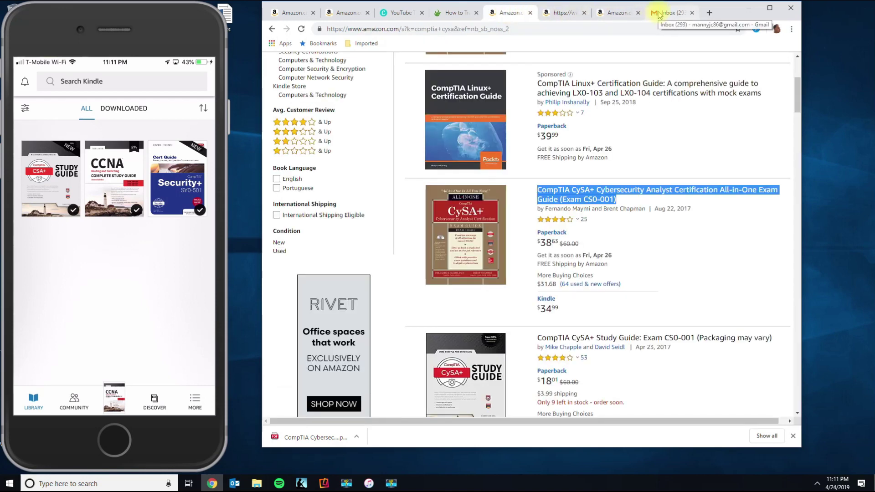
{"action": "left_click", "coordinate": [619, 14]}
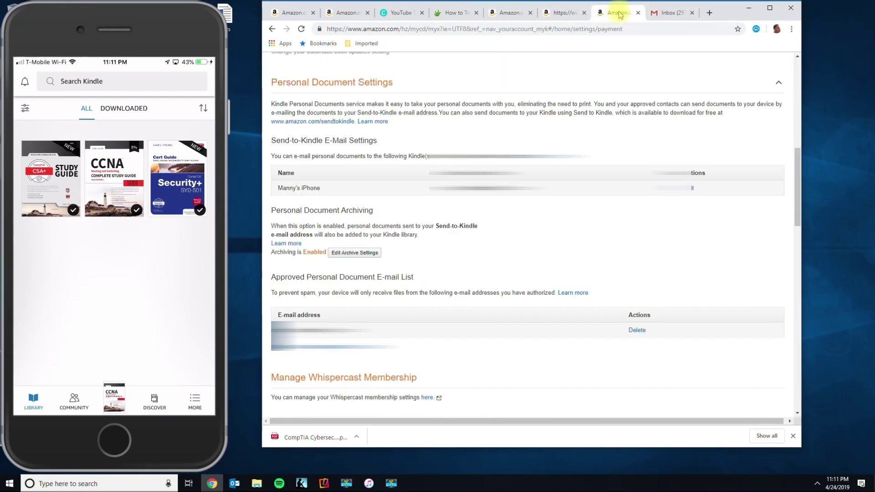
{"action": "left_click", "coordinate": [557, 12]}
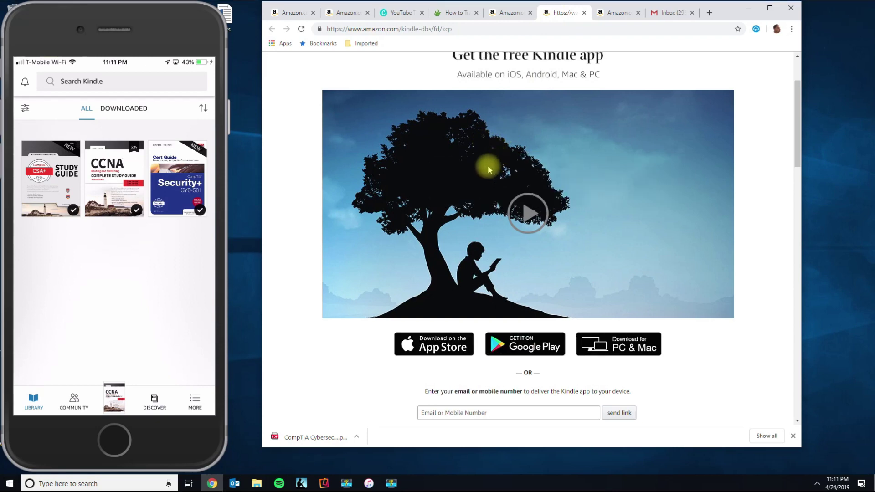
{"action": "scroll", "coordinate": [487, 165], "scroll_direction": "up", "scroll_amount": 1}
{"action": "scroll", "coordinate": [479, 154], "scroll_direction": "up", "scroll_amount": 1}
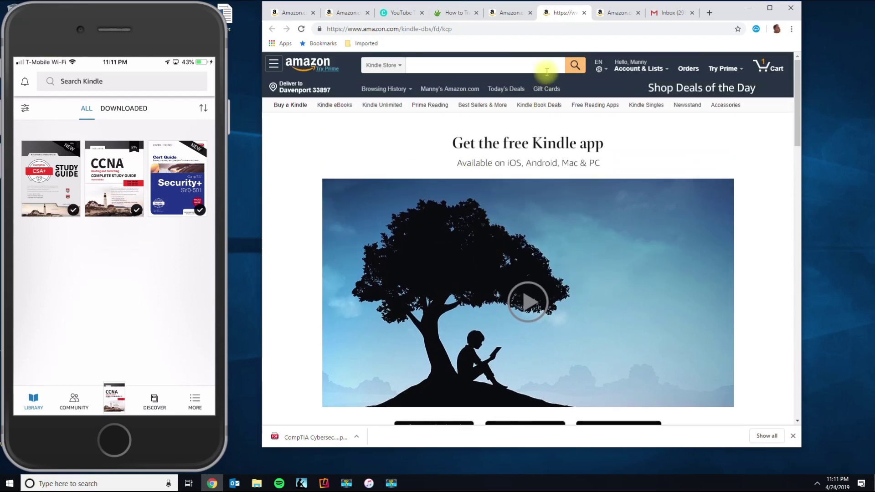